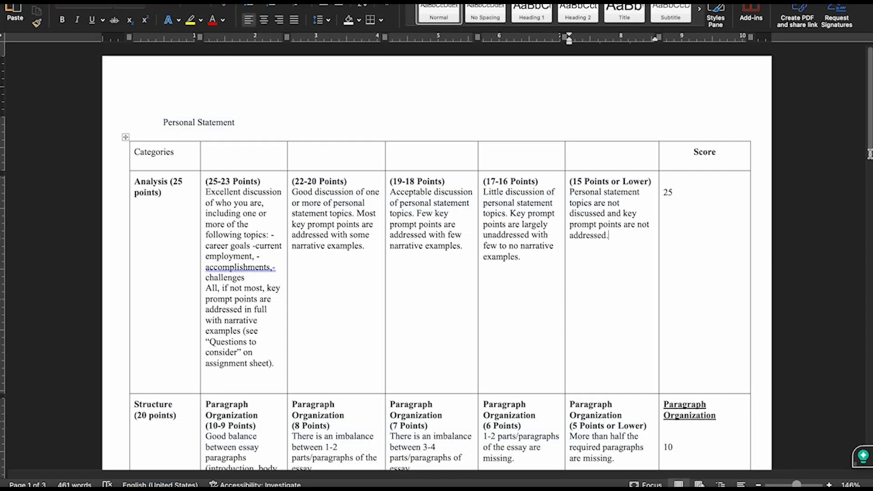
Name the new rubric Personal Statement Rubric.
left_click_drag(870, 155, 870, 407)
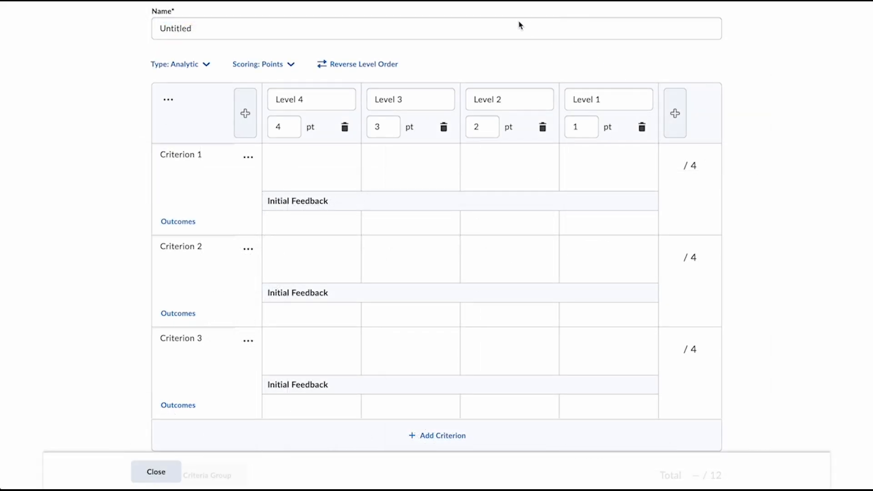
left_click(519, 26)
key("ctrl+a")
type("Personal")
key("Down")
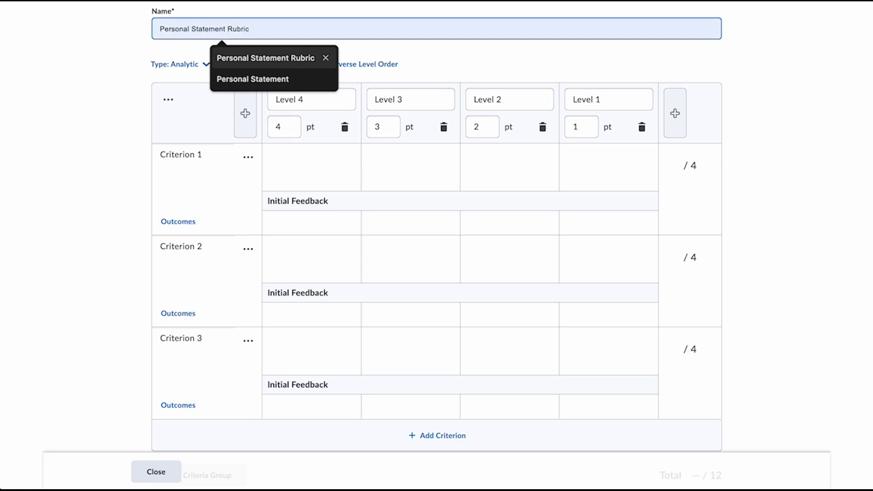
key("Return")
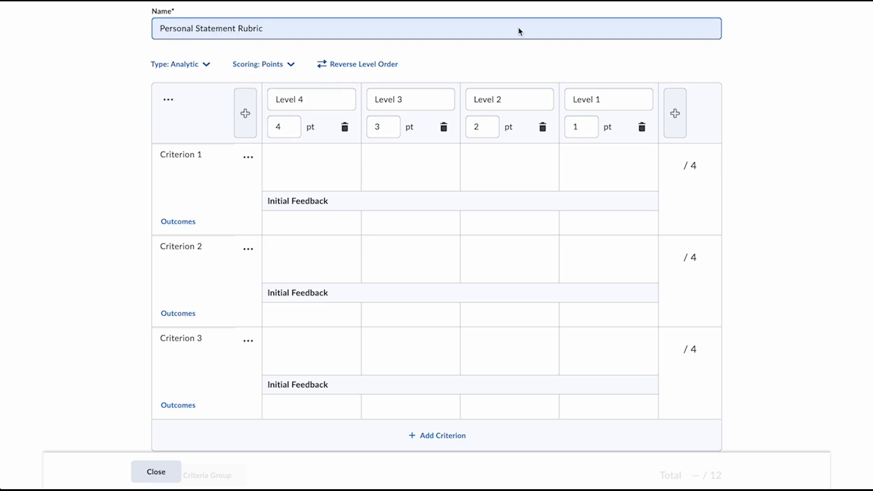
Add two new levels ahead of Level 4 and delete the outermost, 6-point one.
left_click(250, 109)
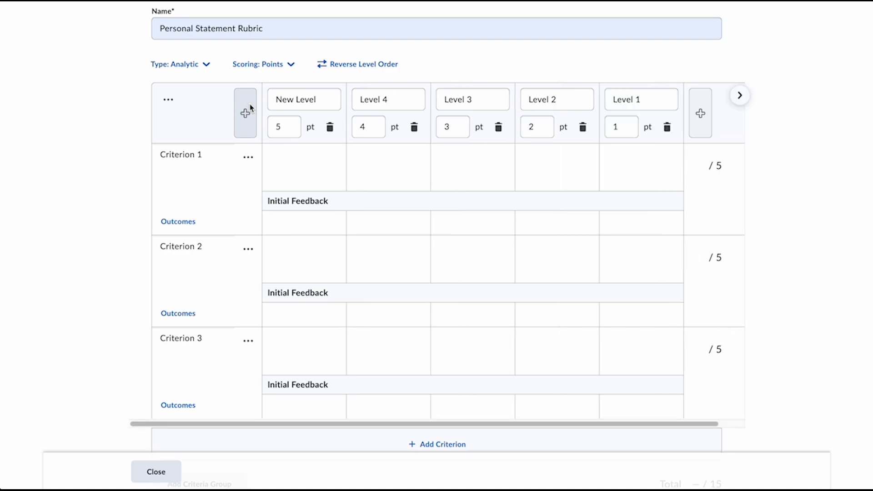
left_click(250, 109)
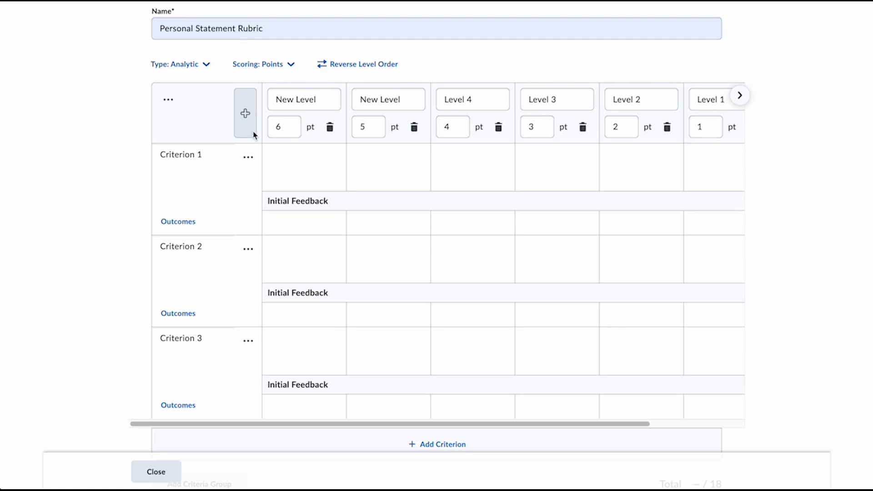
left_click(330, 128)
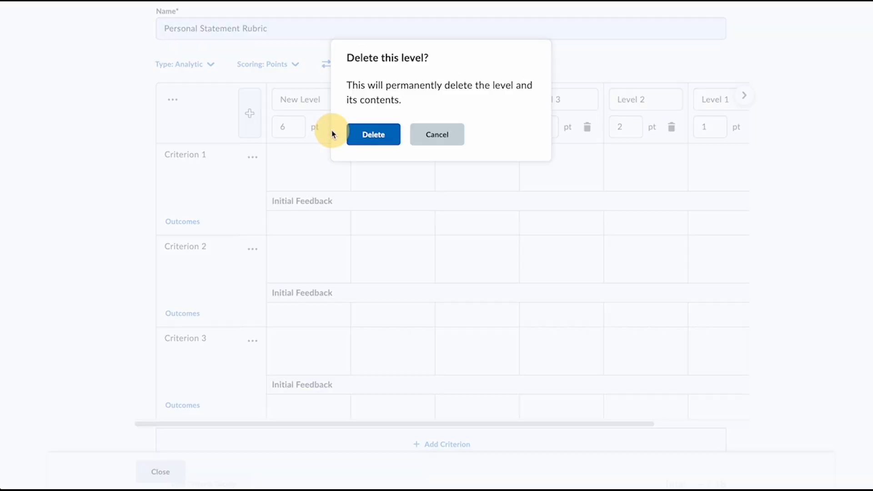
left_click(362, 137)
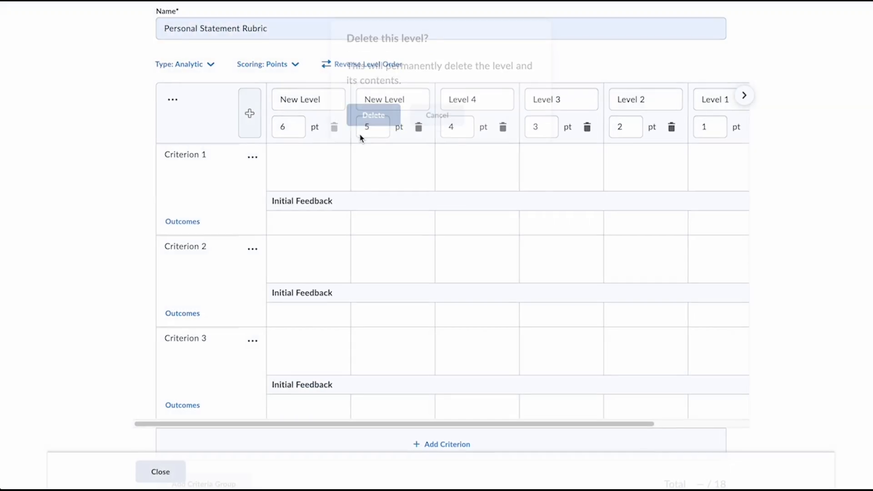
left_click(360, 135)
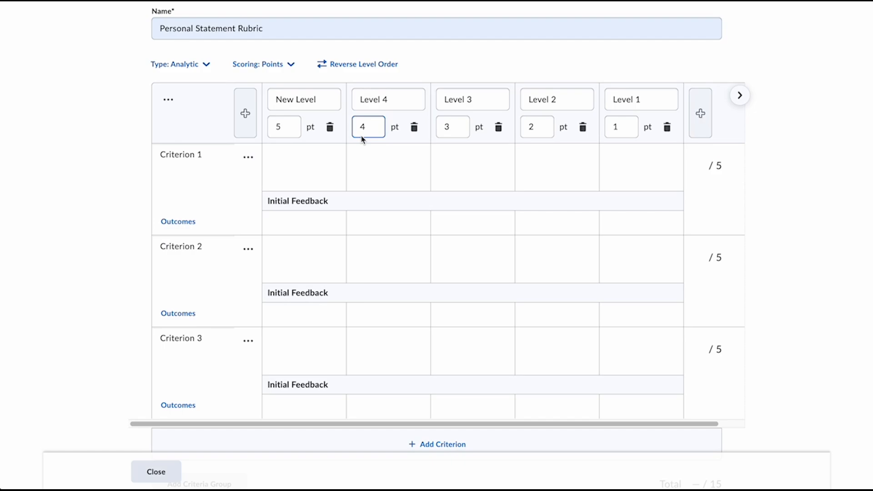
Delete the Criterion 2 and Criterion 3 rows from the rubric.
left_click(248, 251)
left_click(251, 311)
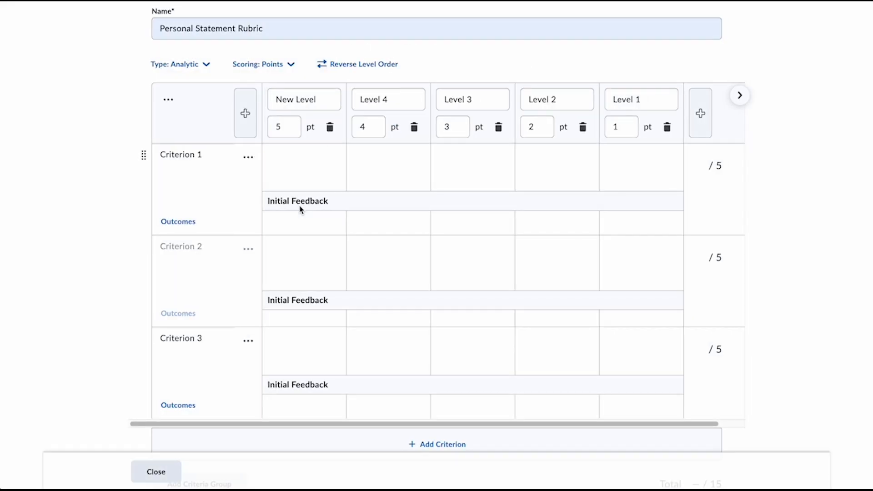
left_click(249, 251)
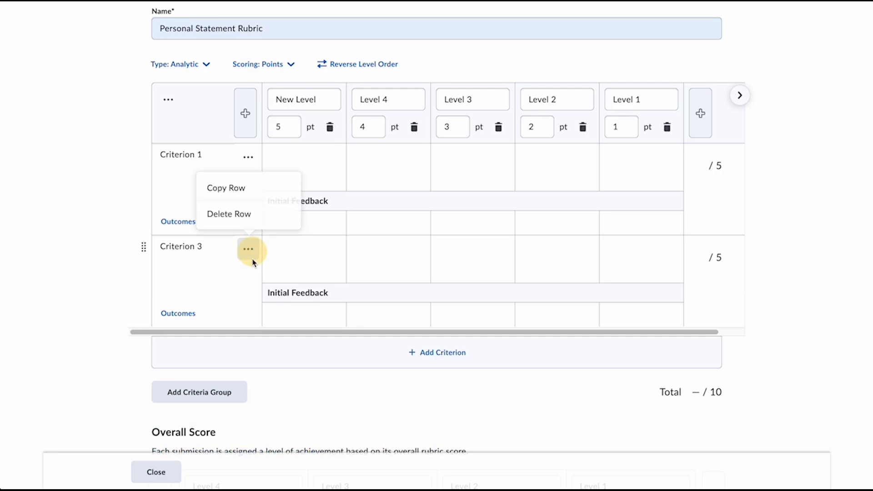
left_click(242, 213)
left_click(356, 138)
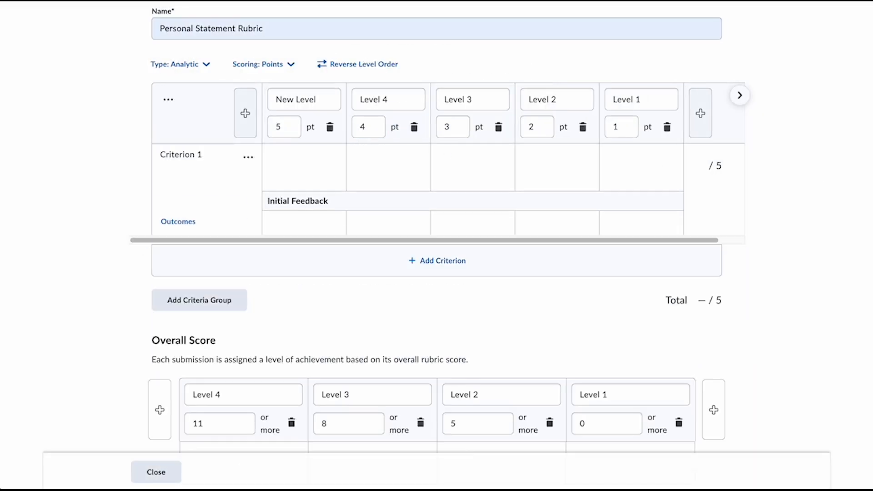
Rename Criterion 1 as Analysis.
scroll(711, 199, "down", 2)
scroll(705, 203, "up", 5)
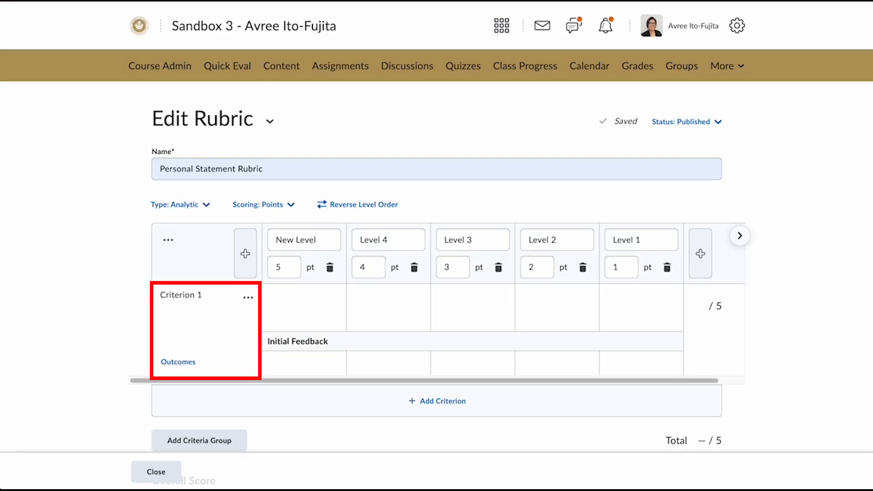
left_click(199, 294)
triple_click(200, 296)
type("Analysis")
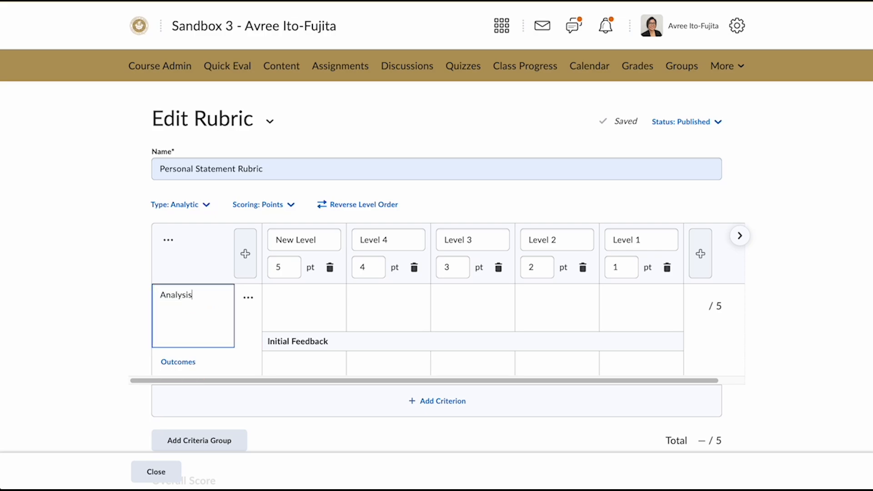
left_click(69, 286)
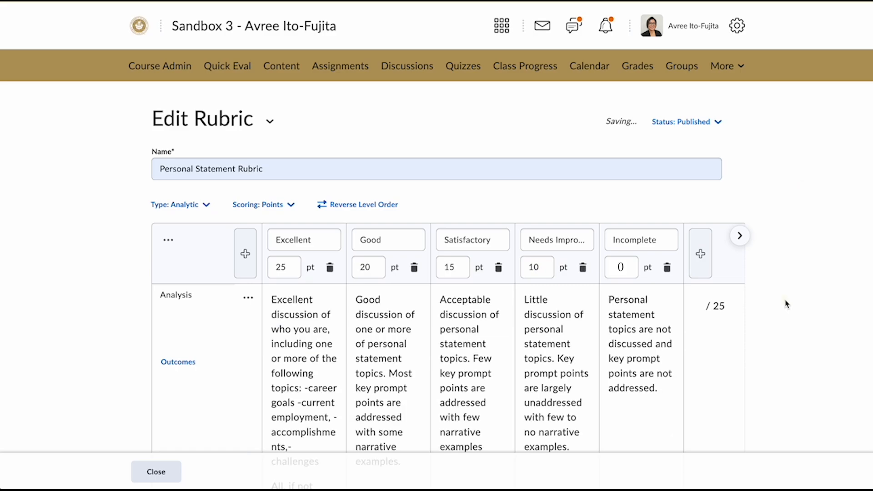
Add a criteria group named Structure and name its first criterion Paragraph Organization.
scroll(787, 304, "down", 6)
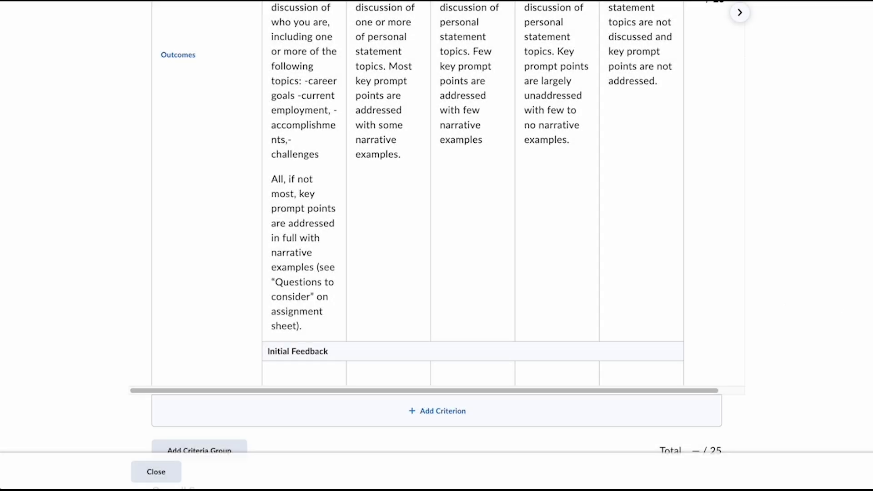
scroll(726, 336, "down", 2)
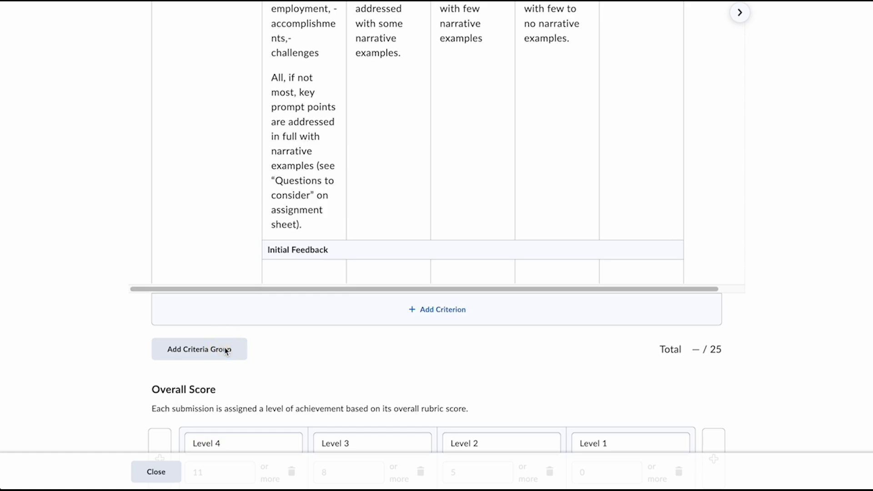
left_click(226, 352)
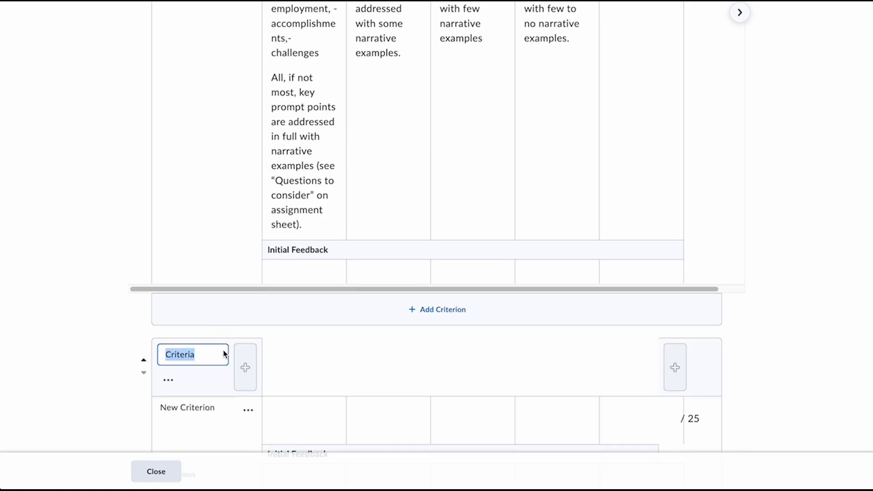
type("Structure")
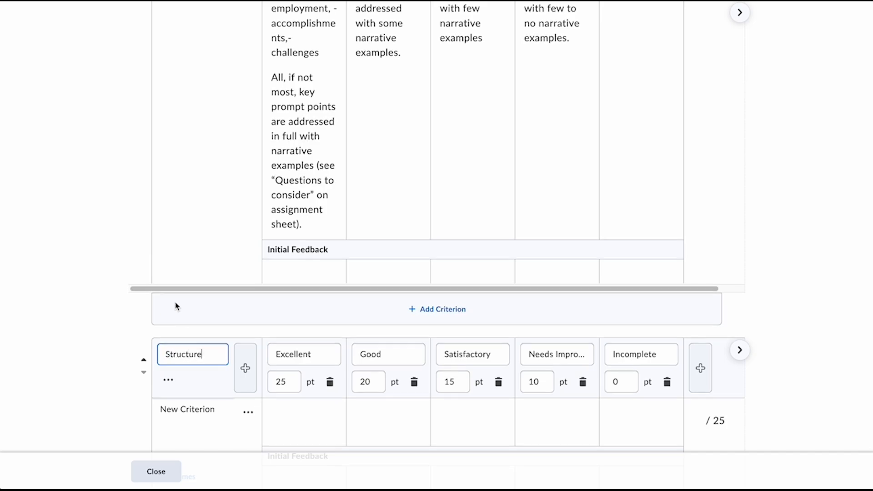
scroll(176, 304, "down", 2)
triple_click(230, 308)
type("Paragraph Organization")
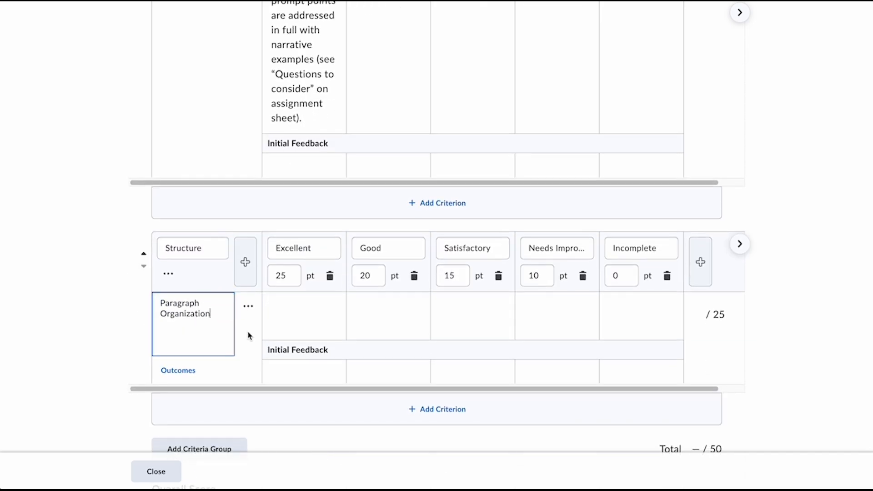
Add a second criterion named Flow to the Structure group.
left_click(425, 409)
left_click(214, 397)
left_click_drag(214, 396, 160, 395)
type("Flow")
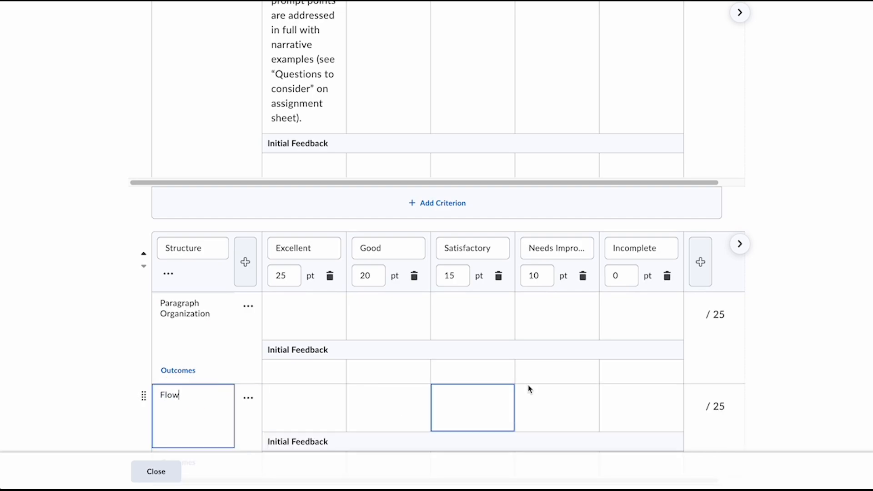
left_click(861, 285)
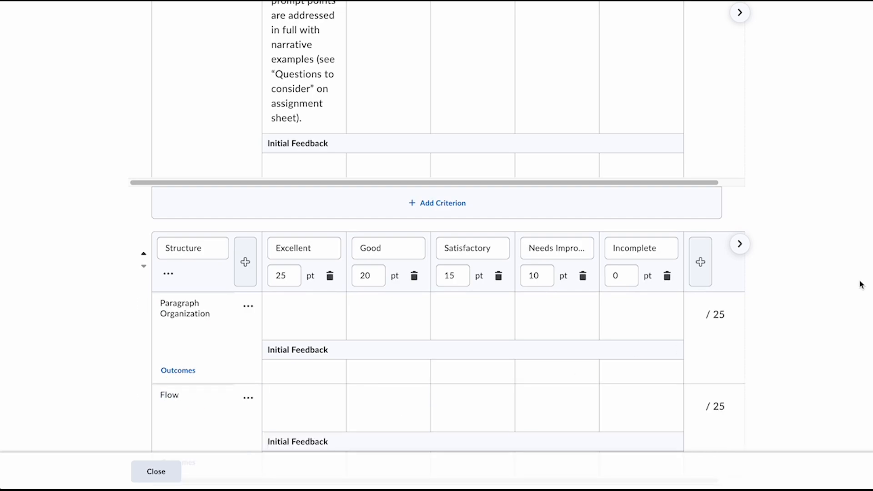
In the Structure group, set the Excellent level to 10 points and the Good level to 8 points.
left_click(291, 278)
left_click_drag(291, 278, 263, 276)
type("10")
key("Tab")
key("Tab")
key("Tab")
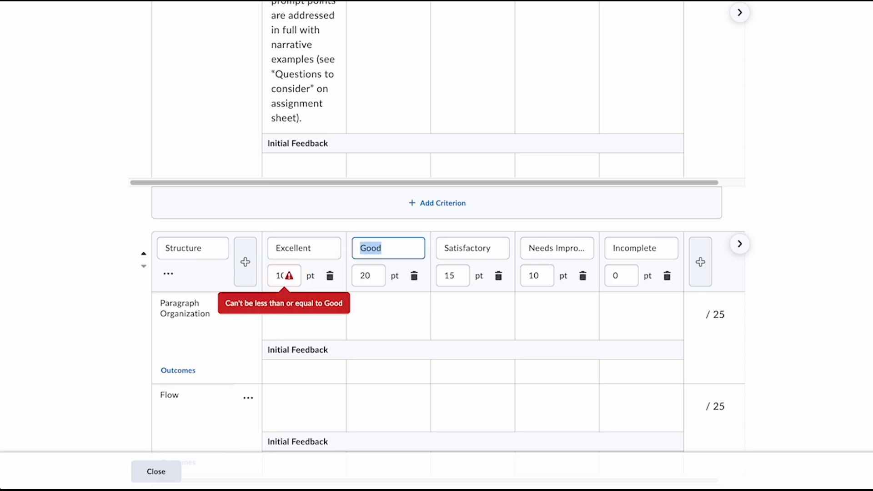
type("8")
Set the Structure group's Satisfactory level to 6 points and its Needs Improvement level to 4 points.
key("Tab")
key("Tab")
key("Tab")
type("6")
key("Tab")
key("Tab")
key("Tab")
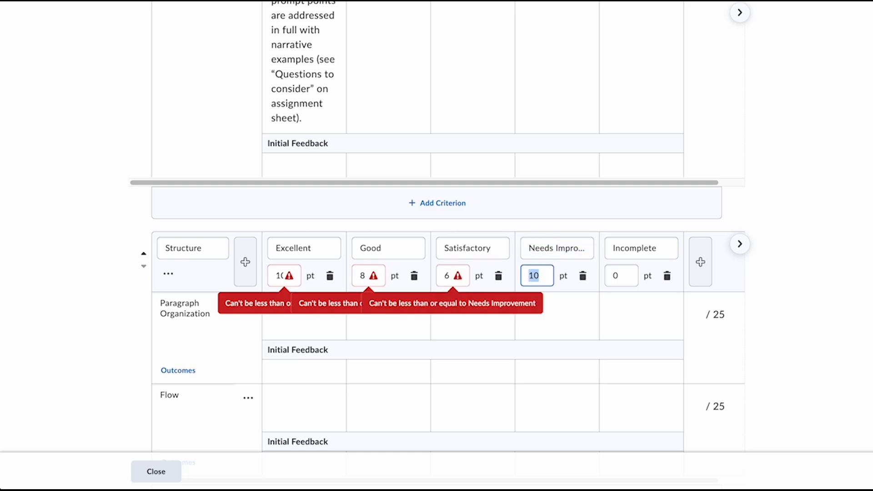
type("4")
key("Tab")
key("Tab")
key("Tab")
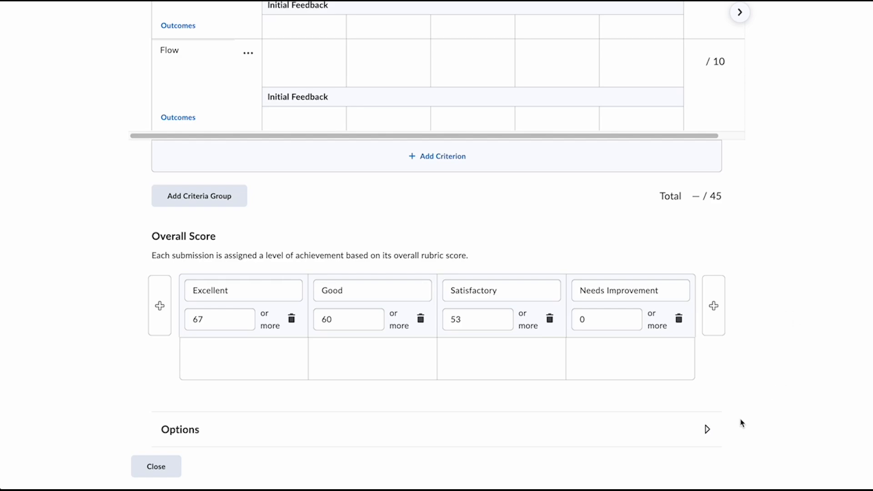
Review the rubric's visibility, learning outcomes, score, description and availability options, and close the rubric.
left_click(706, 429)
scroll(788, 332, "down", 5)
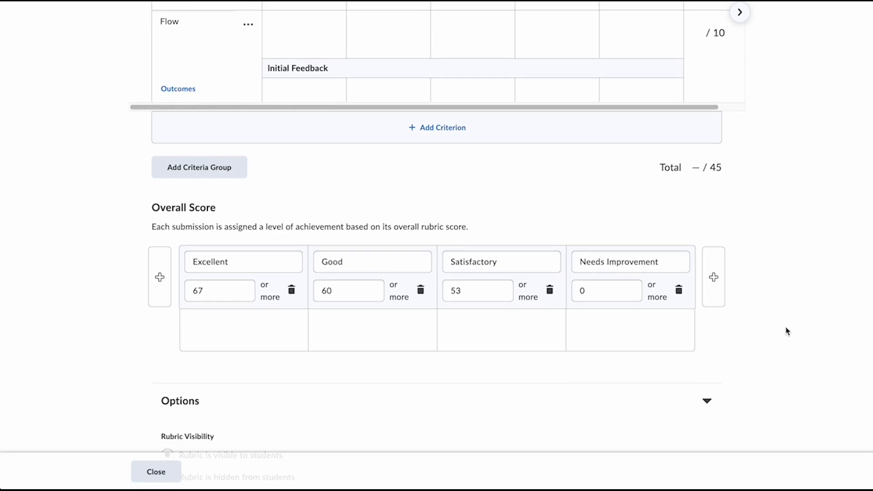
scroll(788, 331, "down", 3)
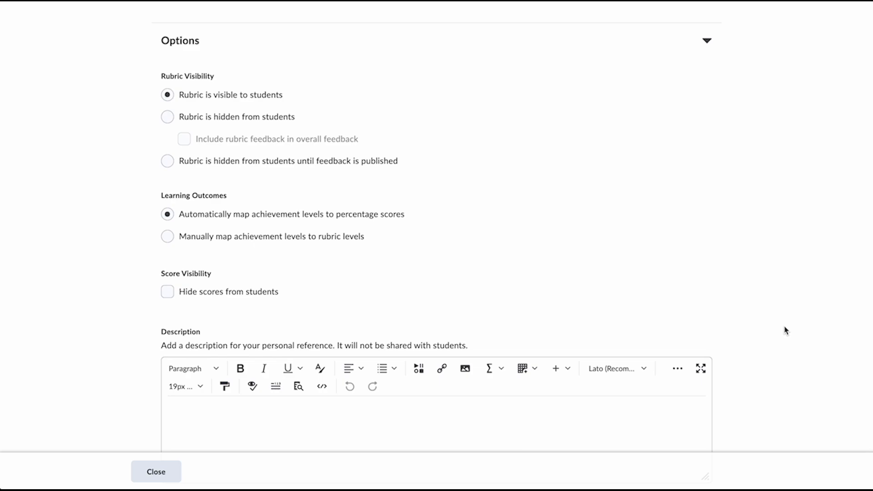
scroll(788, 330, "down", 1)
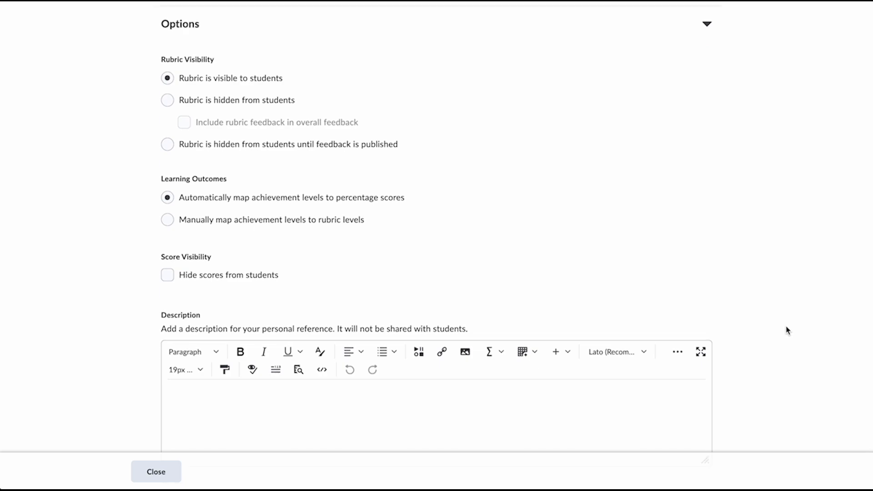
scroll(787, 331, "down", 3)
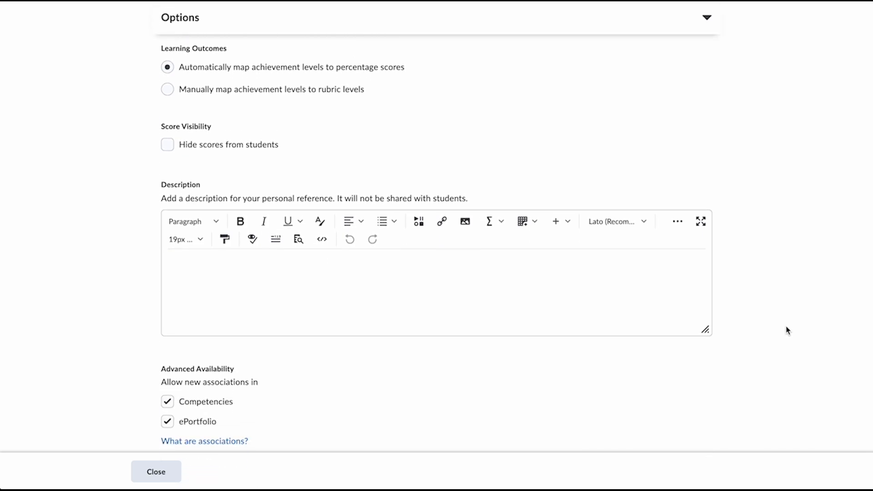
left_click(165, 471)
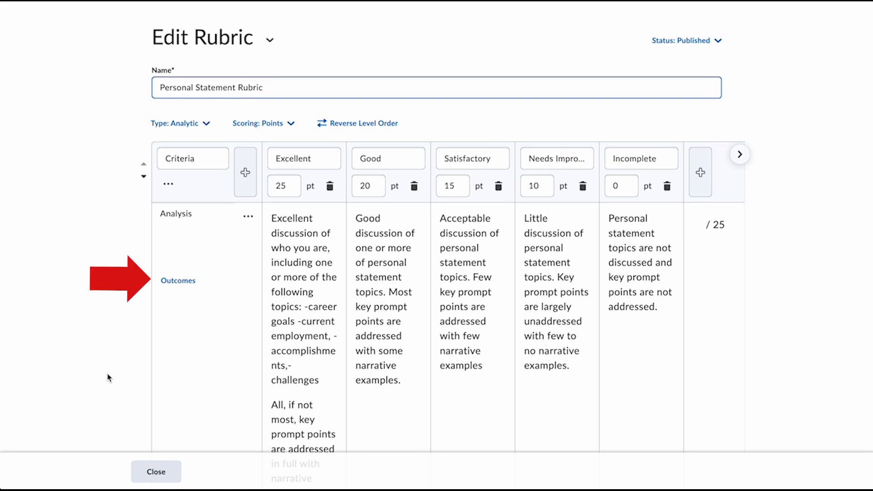
Align the Analysis criterion with learning outcome MLO.1.1, Identify the audience of a given text.
left_click(186, 285)
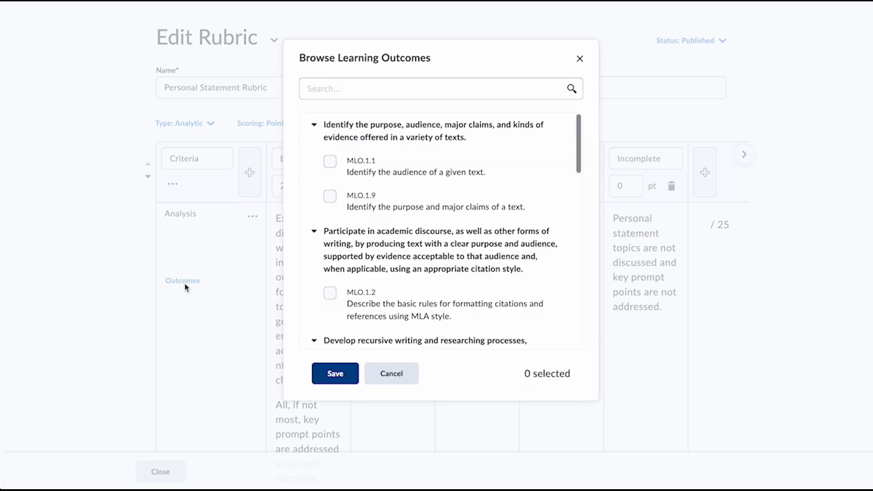
left_click(333, 166)
left_click(335, 375)
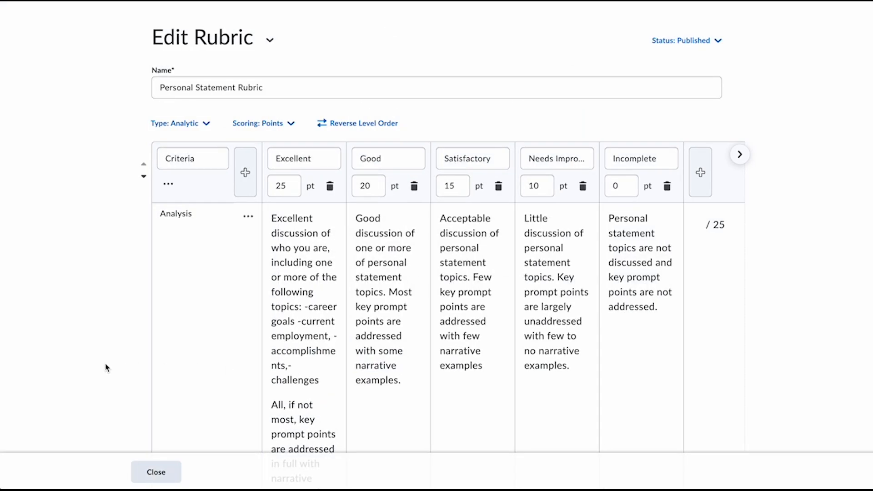
scroll(106, 368, "down", 4)
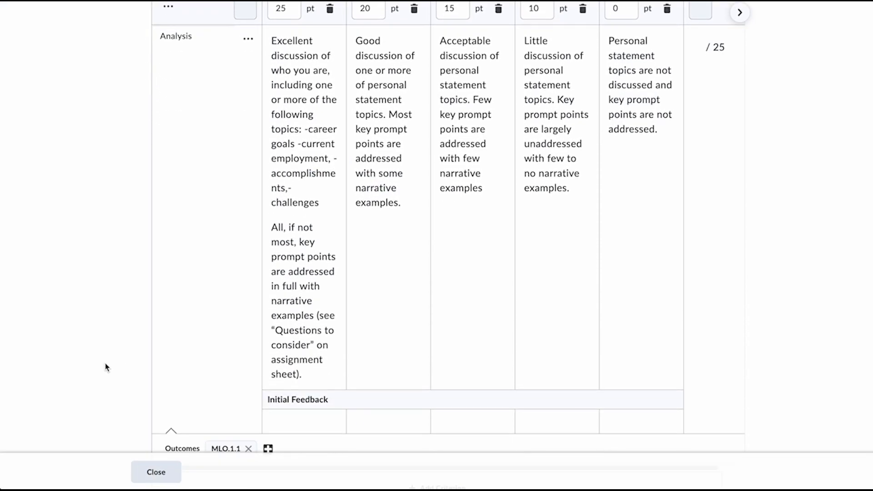
scroll(106, 368, "down", 1)
scroll(105, 367, "down", 1)
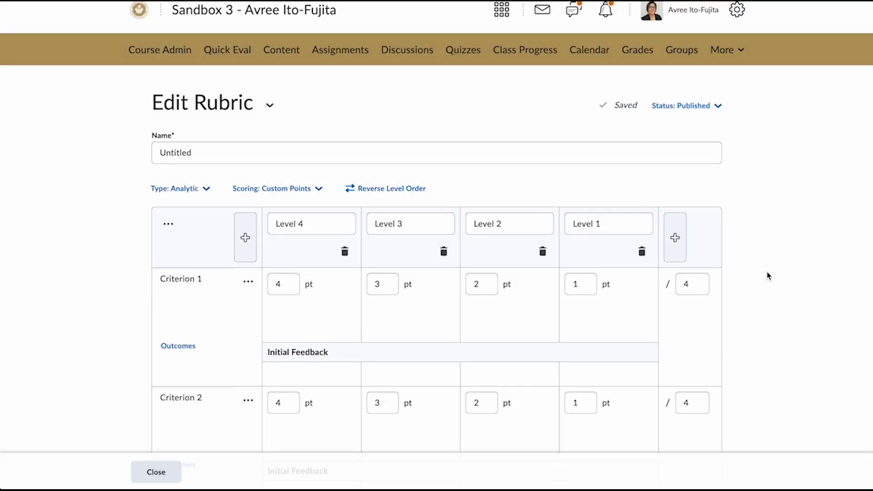
In the untitled custom points rubric, set Criterion 1 to 10, 8, 6 and 4 points for Levels 4 through 1.
scroll(768, 276, "down", 1)
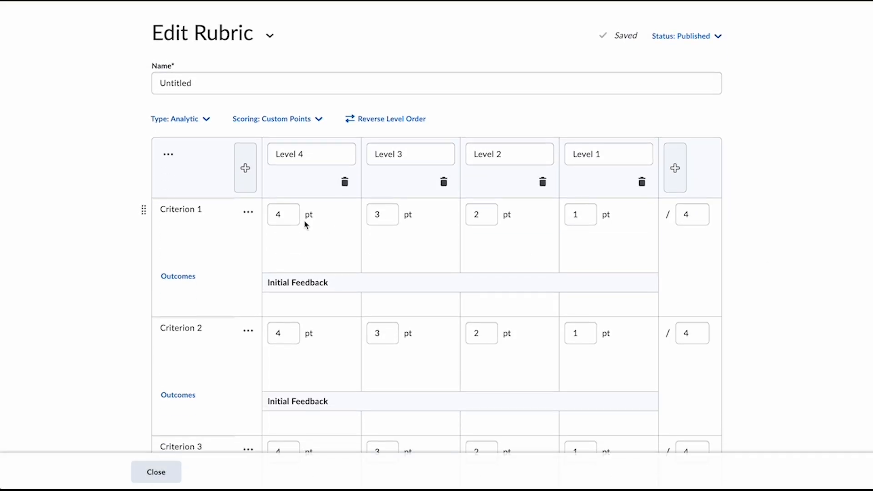
double_click(278, 219)
type("10")
key("Tab")
key("Tab")
type("8")
key("Tab")
key("Tab")
type("6")
key("Tab")
key("Tab")
type("4")
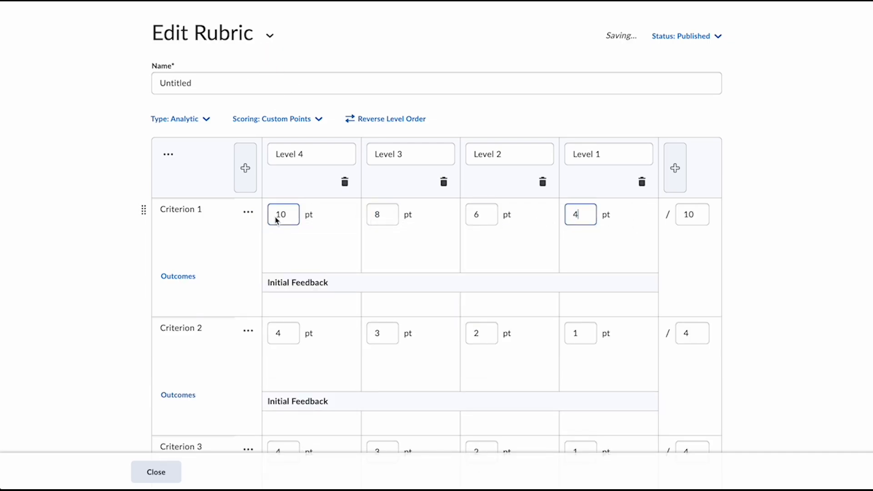
left_click(803, 216)
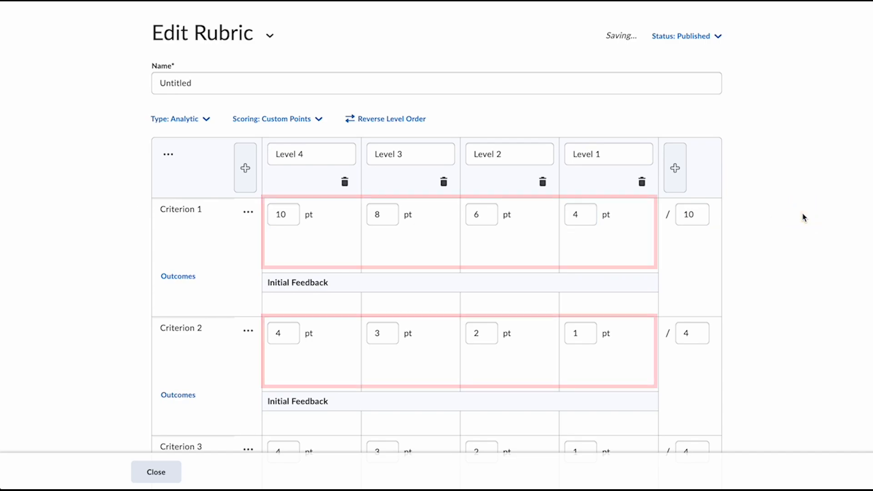